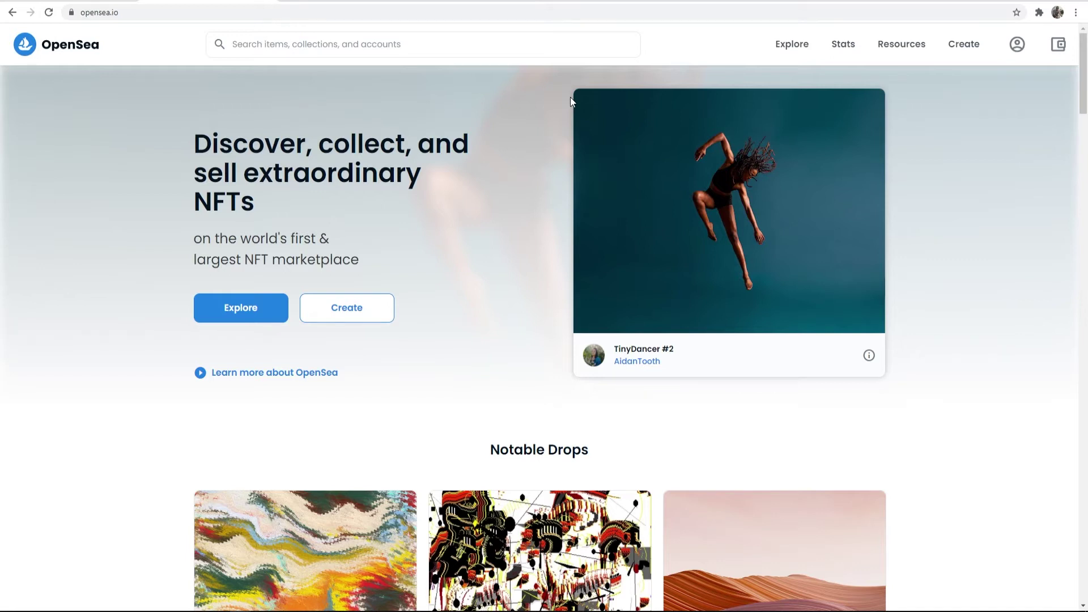
Step: Open the OpenSea profile to reach the Connect your wallet page listing MetaMask
{"action": "mouse_move", "coordinate": [1017, 46]}
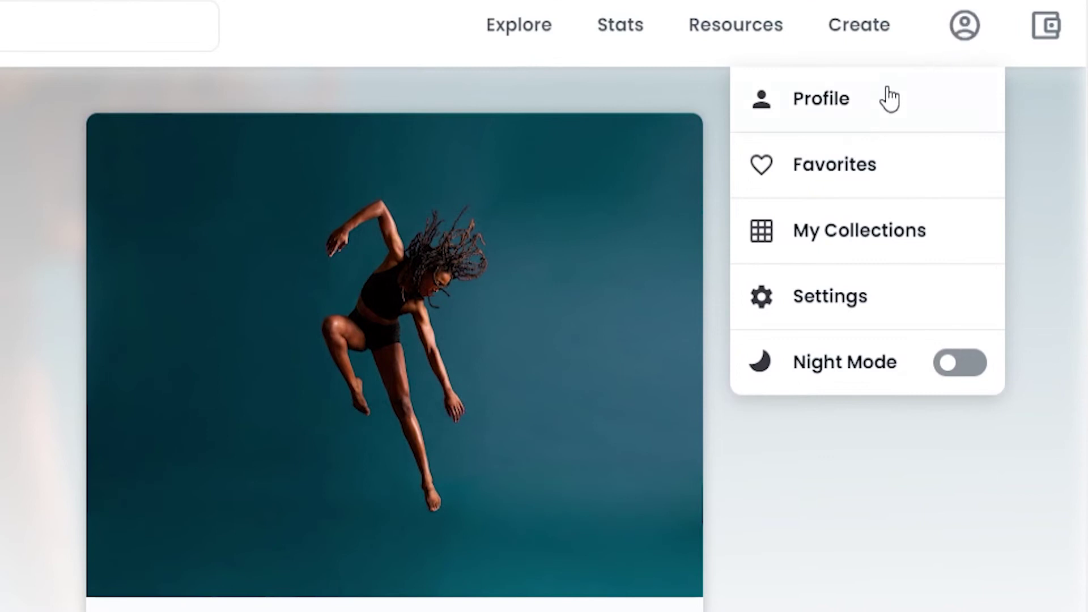
{"action": "left_click", "coordinate": [820, 115]}
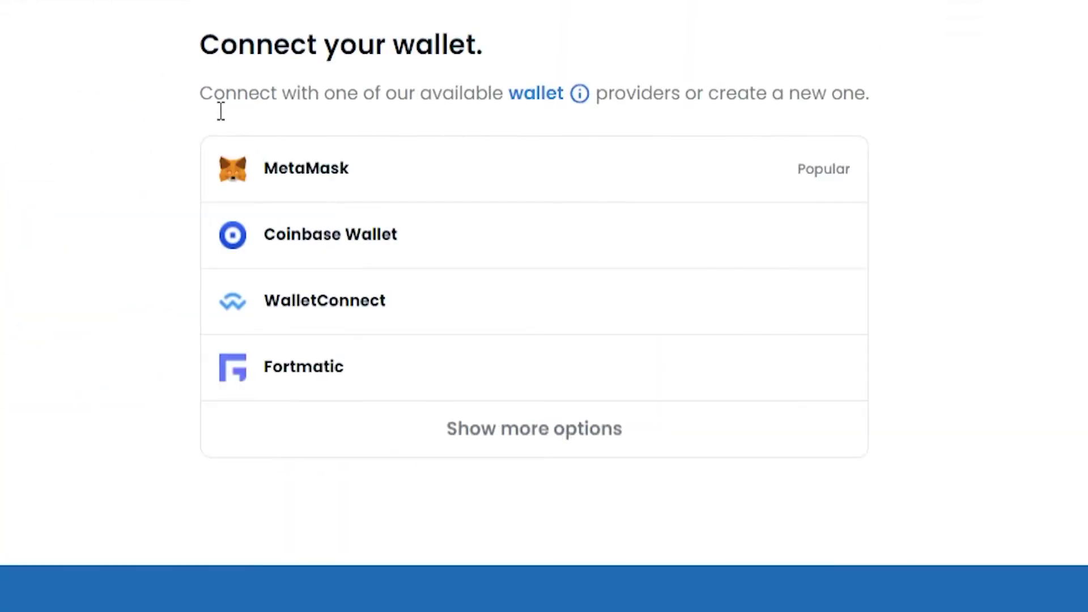
{"action": "left_click_drag", "start_coordinate": [201, 100], "coordinate": [574, 103]}
{"action": "left_click", "coordinate": [542, 46]}
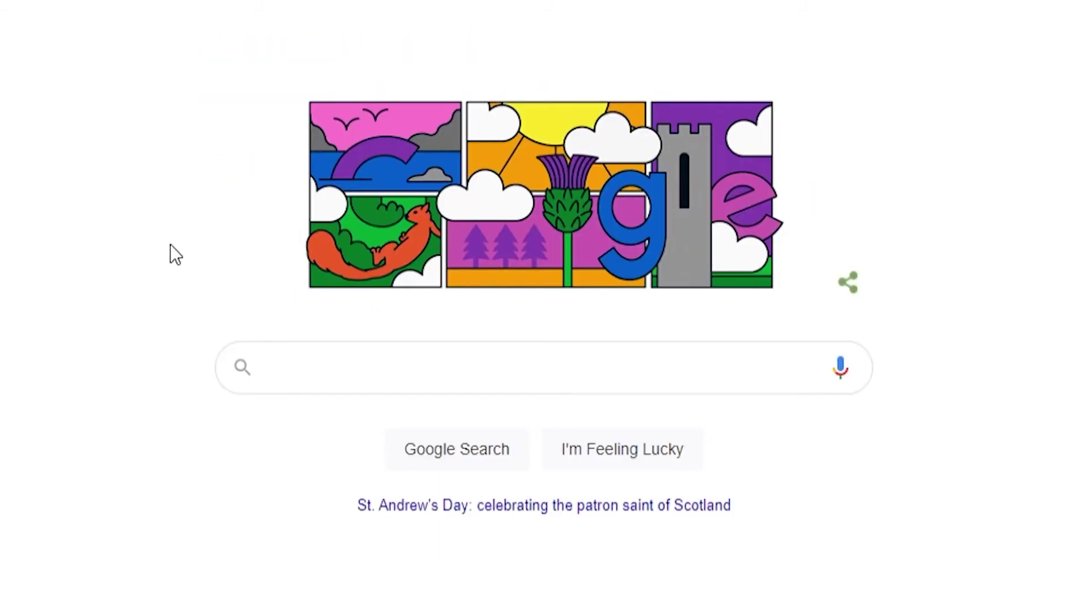
Step: Search Google for 'metamask wallet' and open the official metamask.io site
{"action": "type", "text": "meta"}
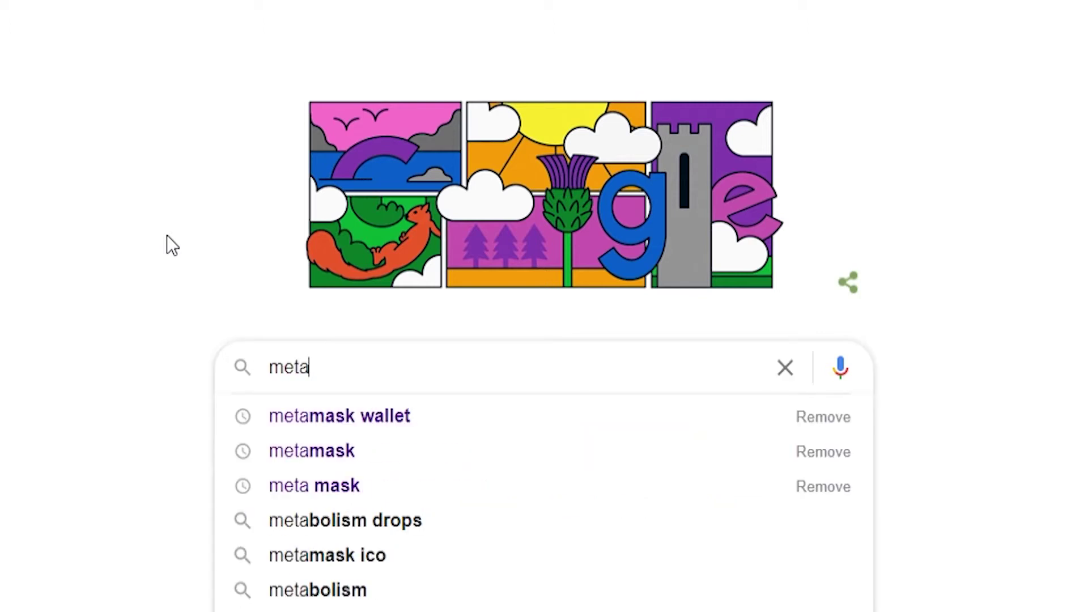
{"action": "left_click", "coordinate": [467, 427]}
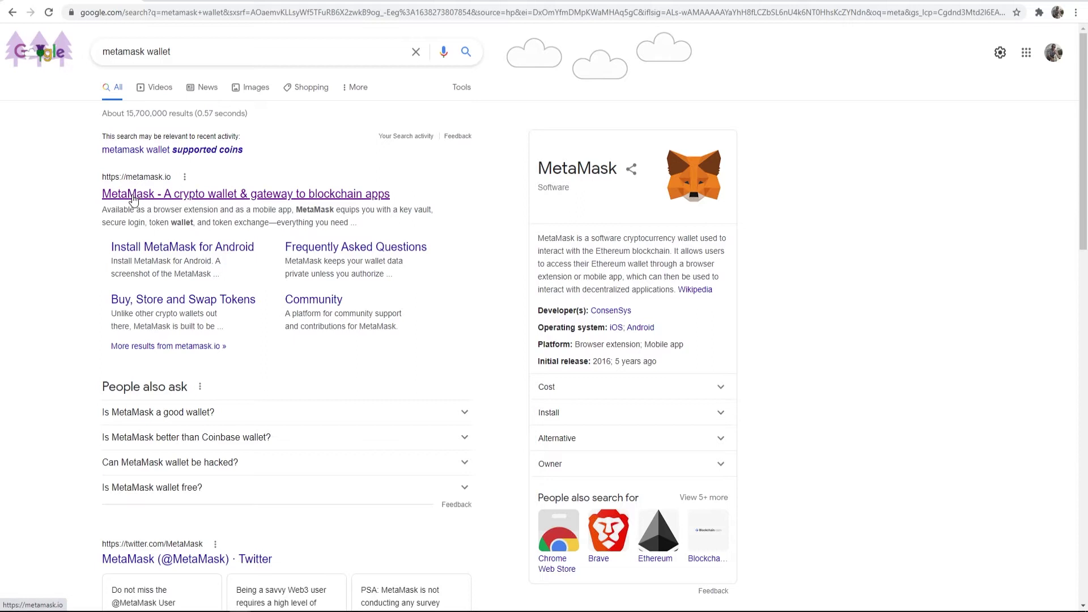
{"action": "left_click", "coordinate": [133, 196]}
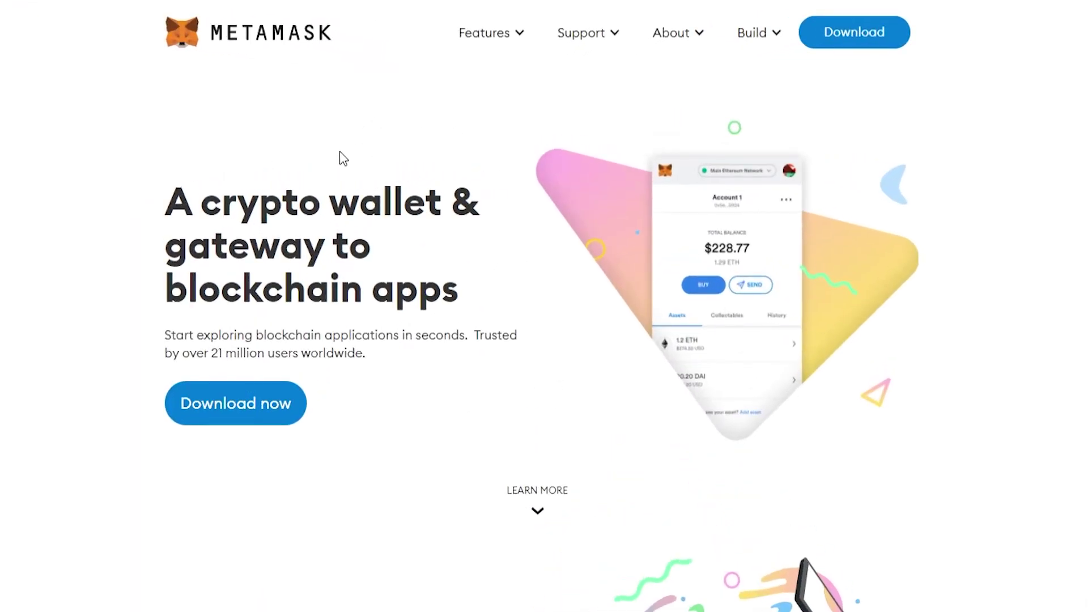
Step: Go to MetaMask's download page to reach its Chrome Web Store listing
{"action": "left_click", "coordinate": [226, 404]}
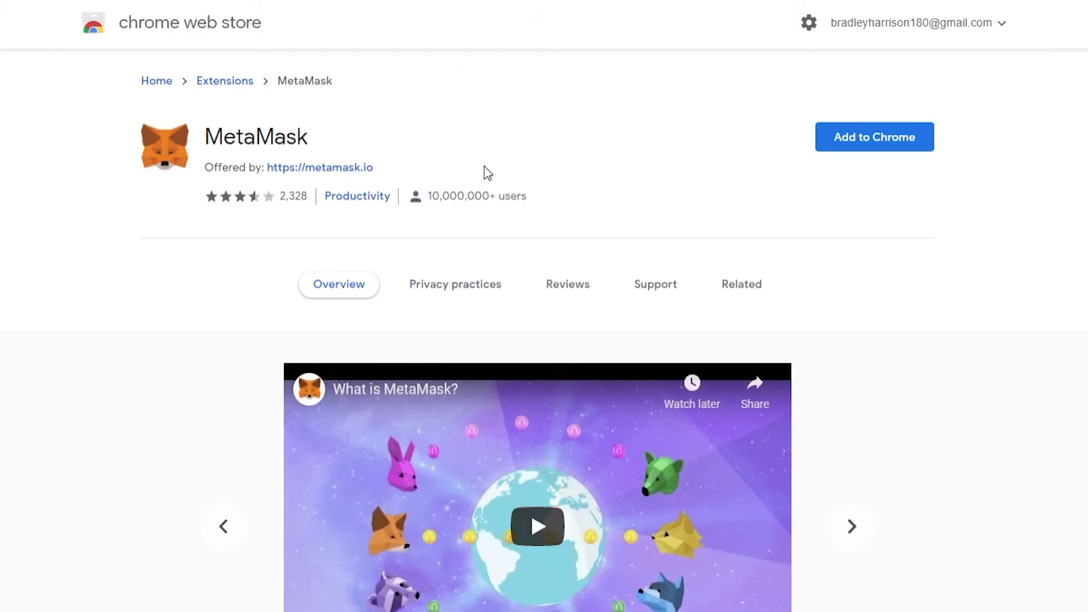
Step: Add the MetaMask extension to Chrome and confirm the installation
{"action": "left_click", "coordinate": [851, 139]}
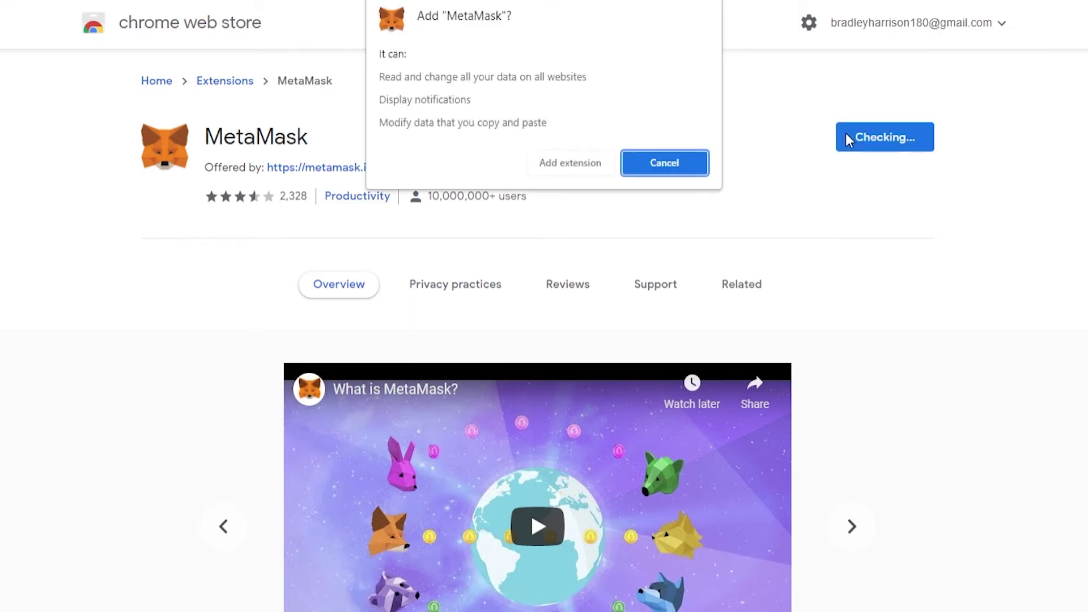
{"action": "left_click", "coordinate": [559, 169]}
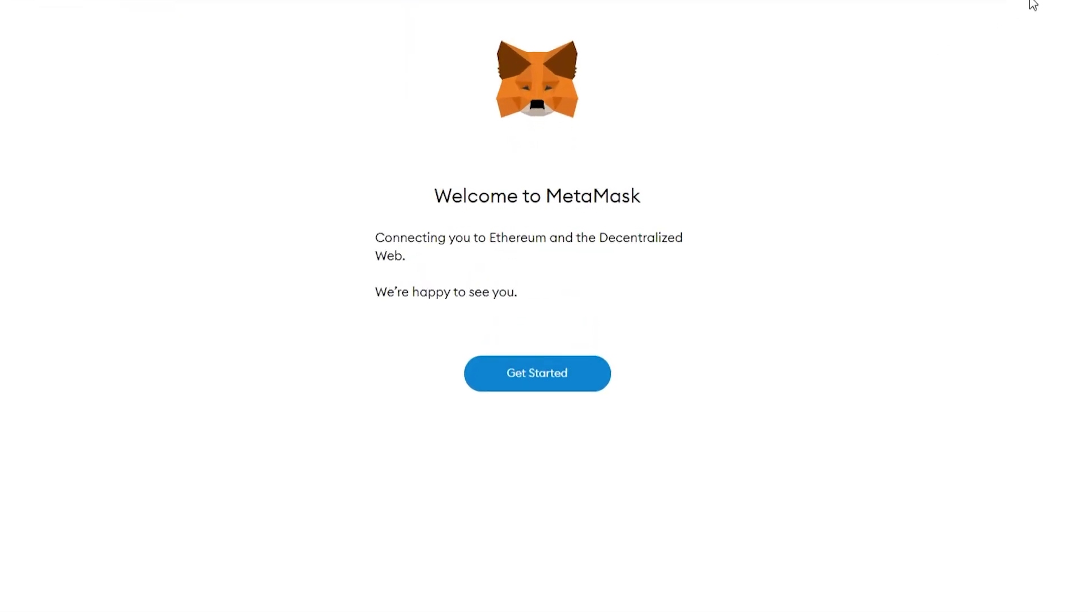
Step: Begin MetaMask setup from the Welcome to MetaMask page
{"action": "left_click_drag", "start_coordinate": [433, 197], "coordinate": [618, 185]}
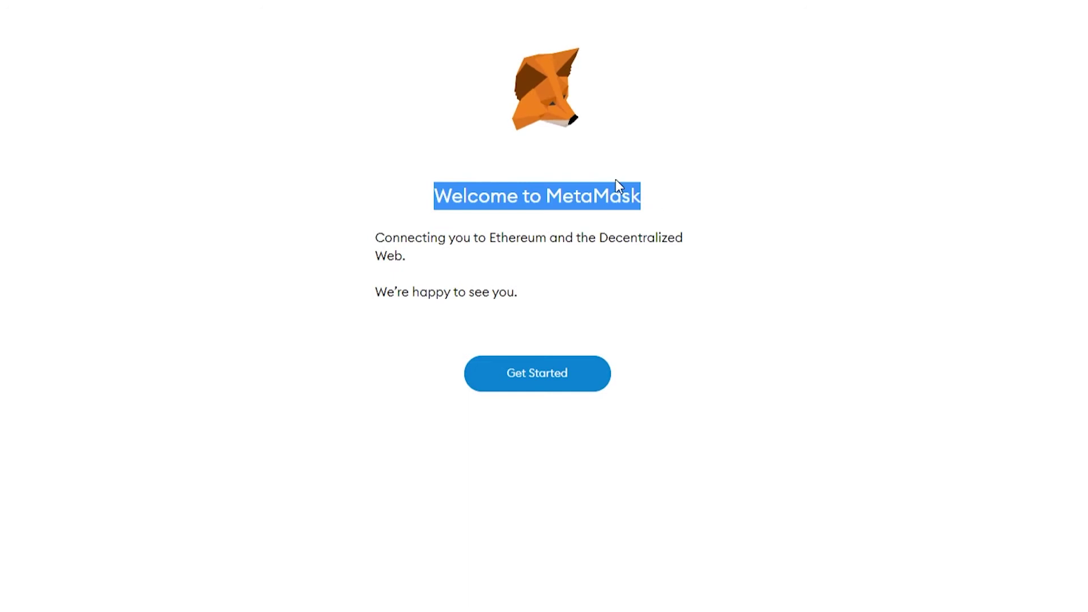
{"action": "left_click", "coordinate": [558, 187]}
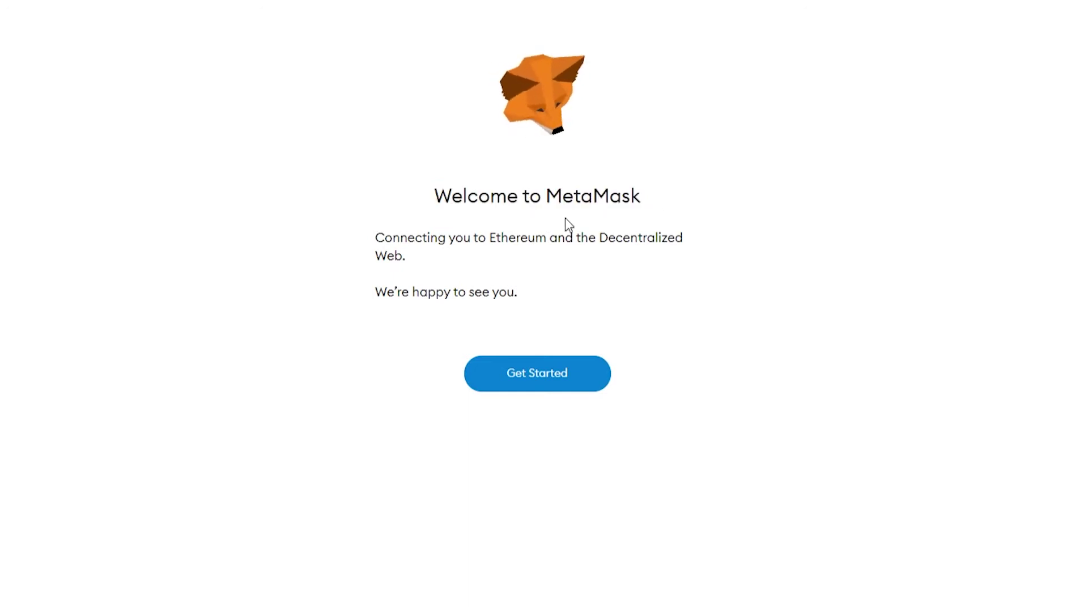
{"action": "left_click", "coordinate": [564, 371]}
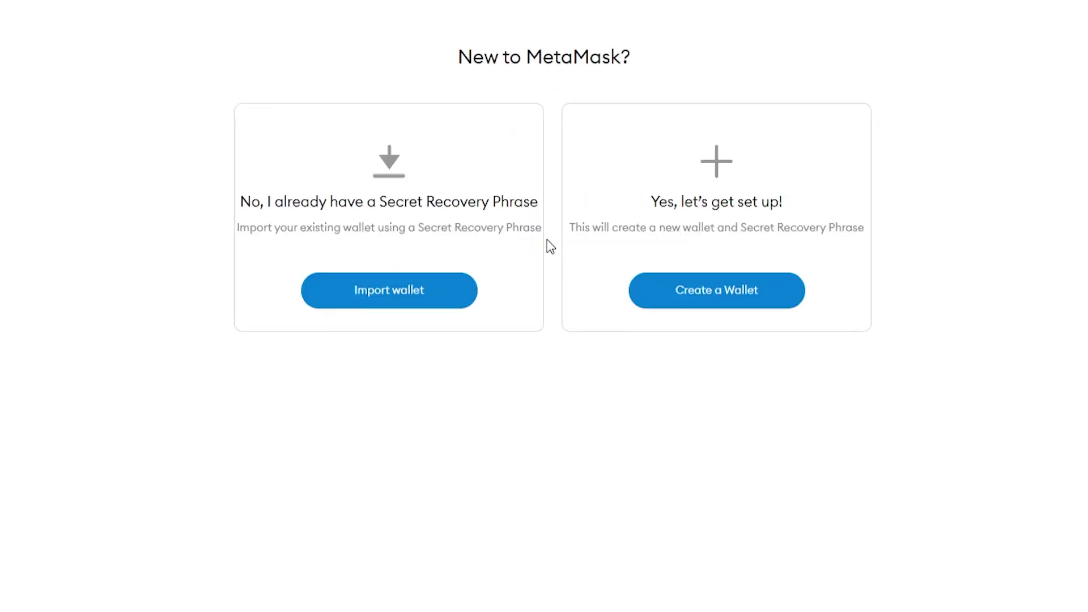
Step: Choose Create a Wallet to set up a brand-new wallet
{"action": "left_click_drag", "start_coordinate": [650, 207], "coordinate": [737, 202]}
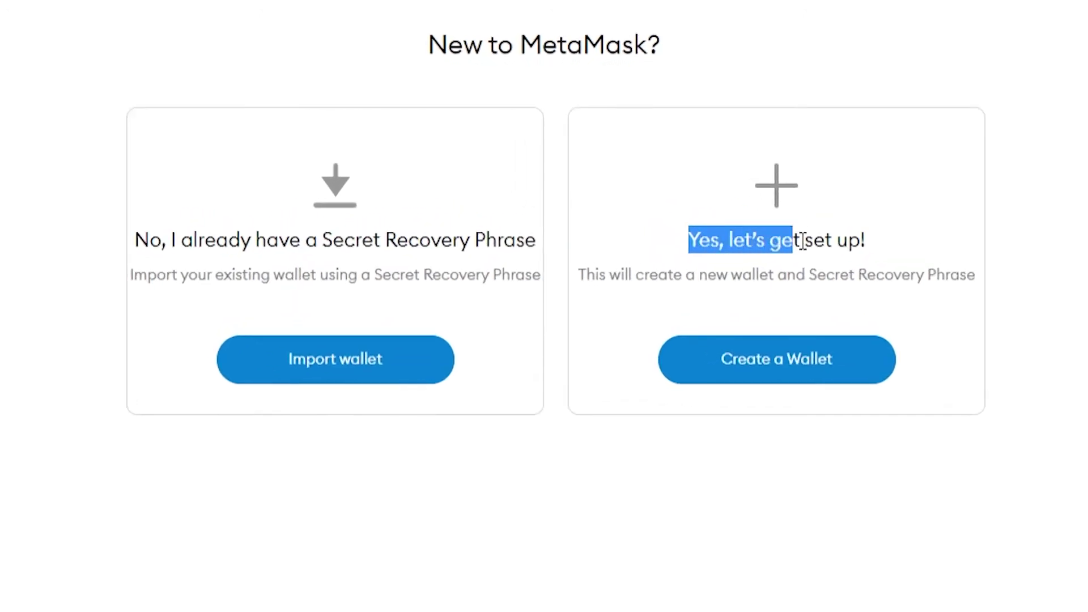
{"action": "left_click_drag", "start_coordinate": [803, 240], "coordinate": [873, 241]}
{"action": "left_click", "coordinate": [856, 234]}
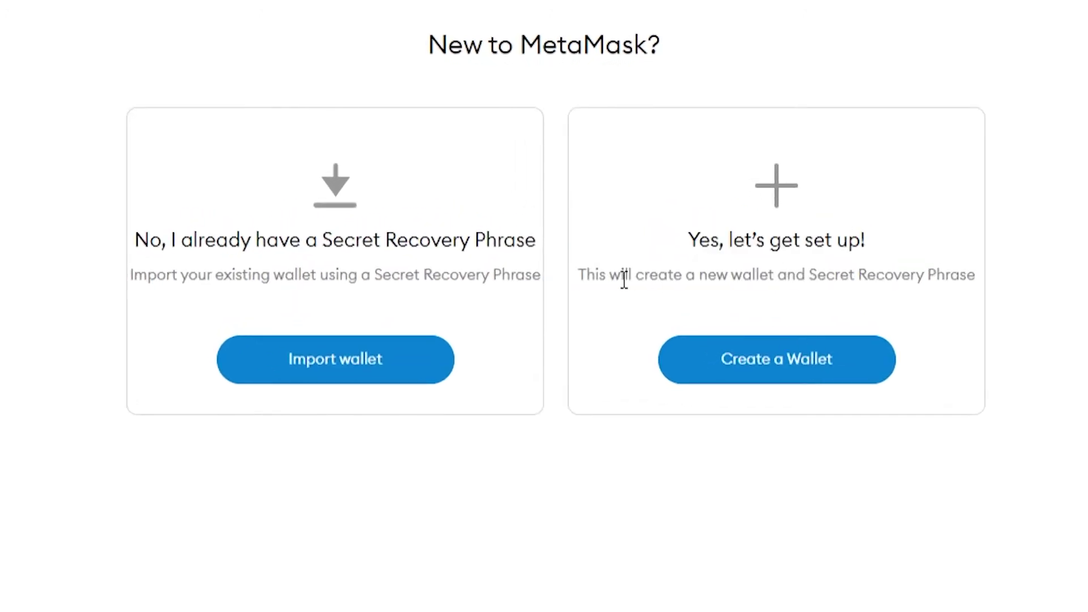
{"action": "left_click_drag", "start_coordinate": [581, 277], "coordinate": [954, 274]}
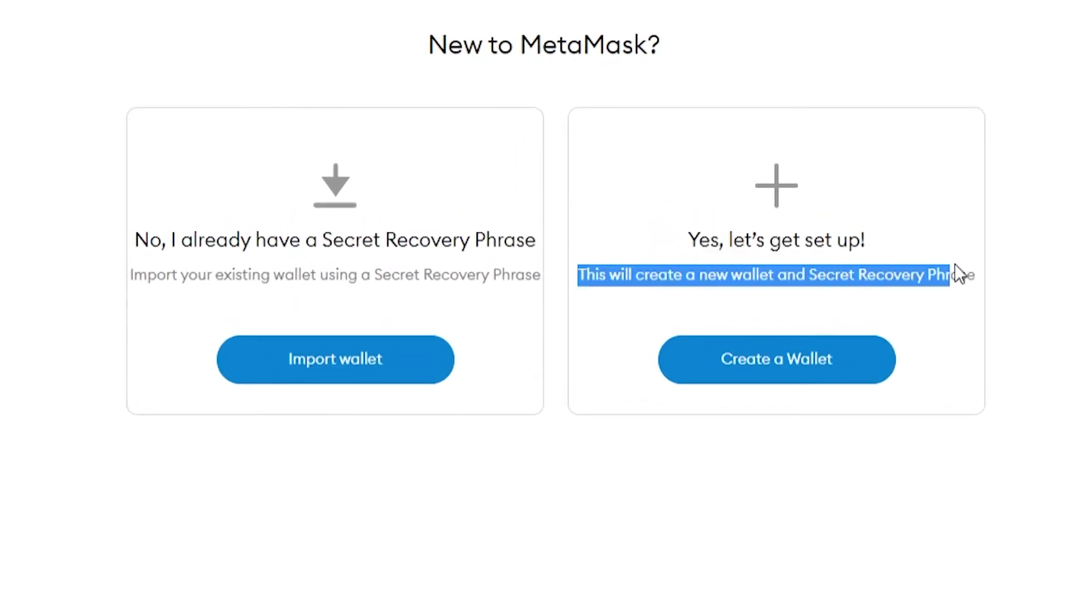
{"action": "left_click", "coordinate": [751, 372]}
Step: Accept the usage data request, set a wallet password, agree to the Terms of Use, and create the wallet
{"action": "left_click", "coordinate": [483, 525]}
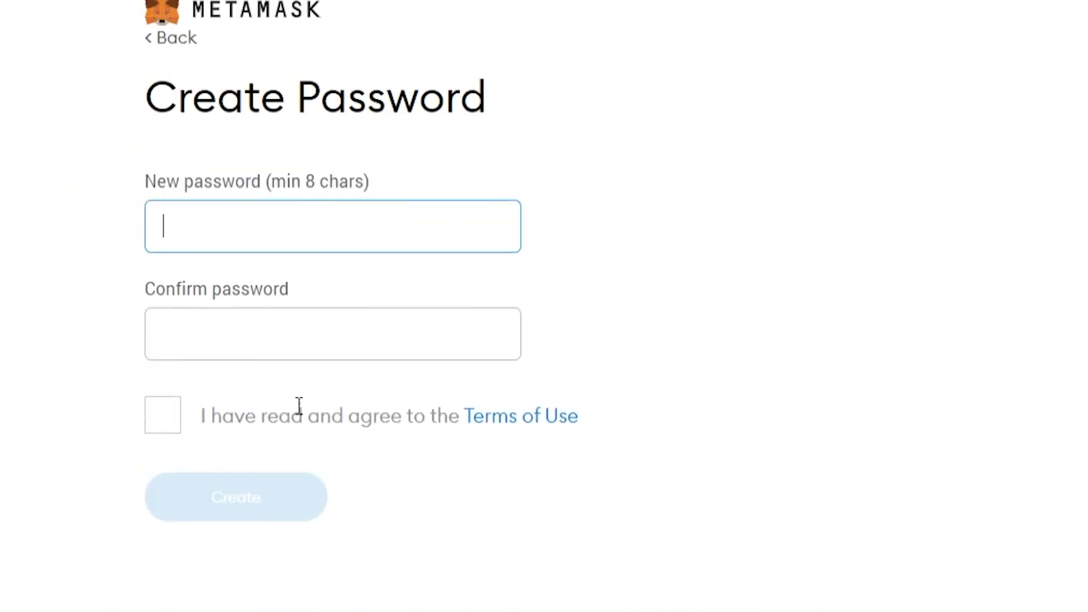
{"action": "type", "text": "••"}
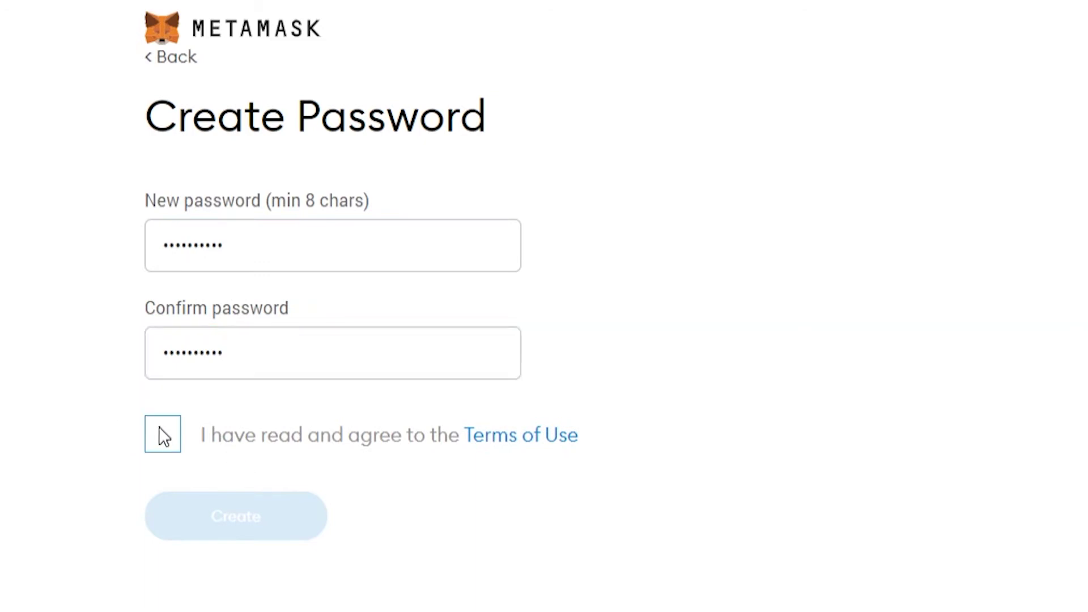
{"action": "left_click", "coordinate": [160, 433]}
{"action": "left_click", "coordinate": [221, 517]}
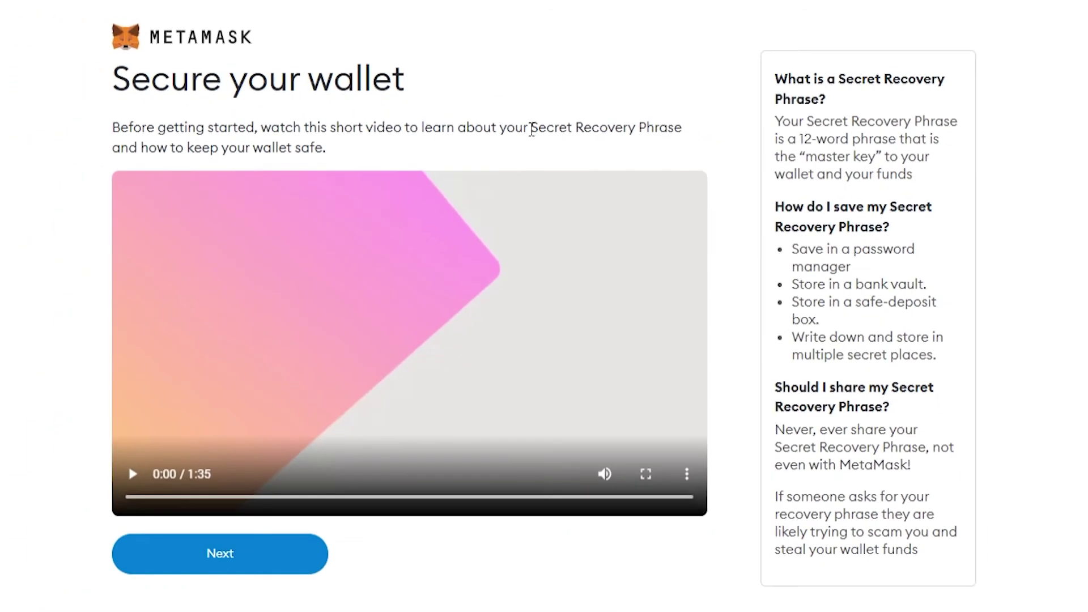
Step: Move past the Secure your wallet page to the Secret Recovery Phrase step
{"action": "left_click_drag", "start_coordinate": [532, 130], "coordinate": [683, 130]}
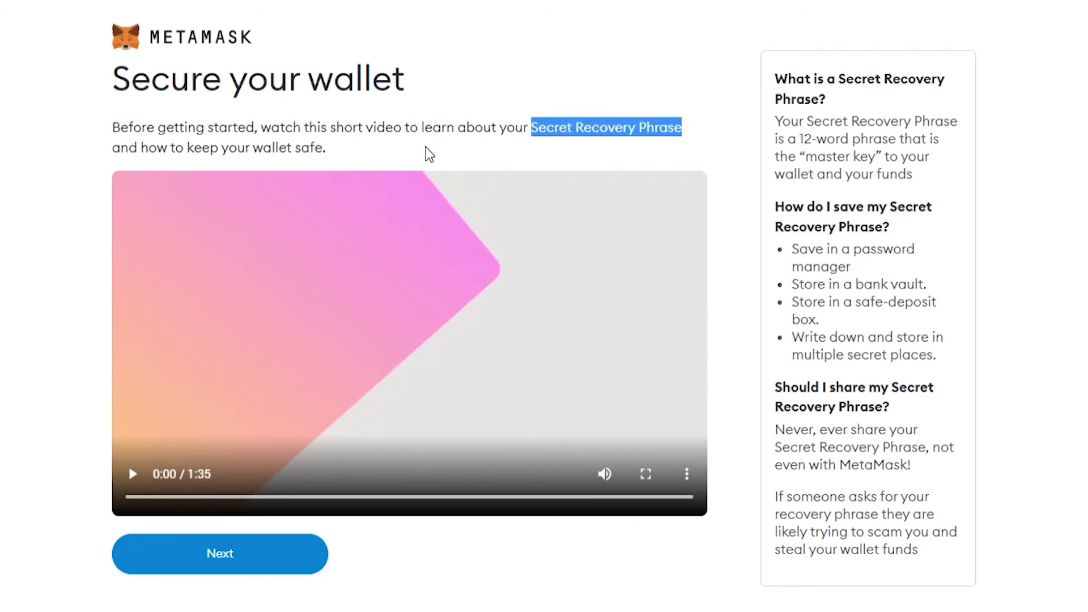
{"action": "left_click", "coordinate": [947, 192]}
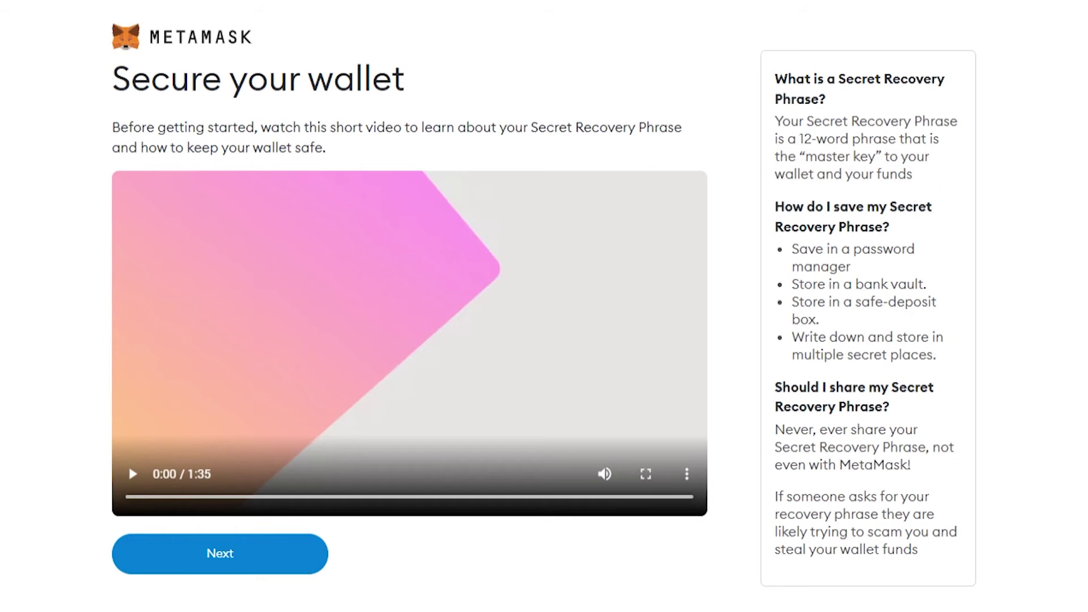
{"action": "left_click", "coordinate": [207, 555]}
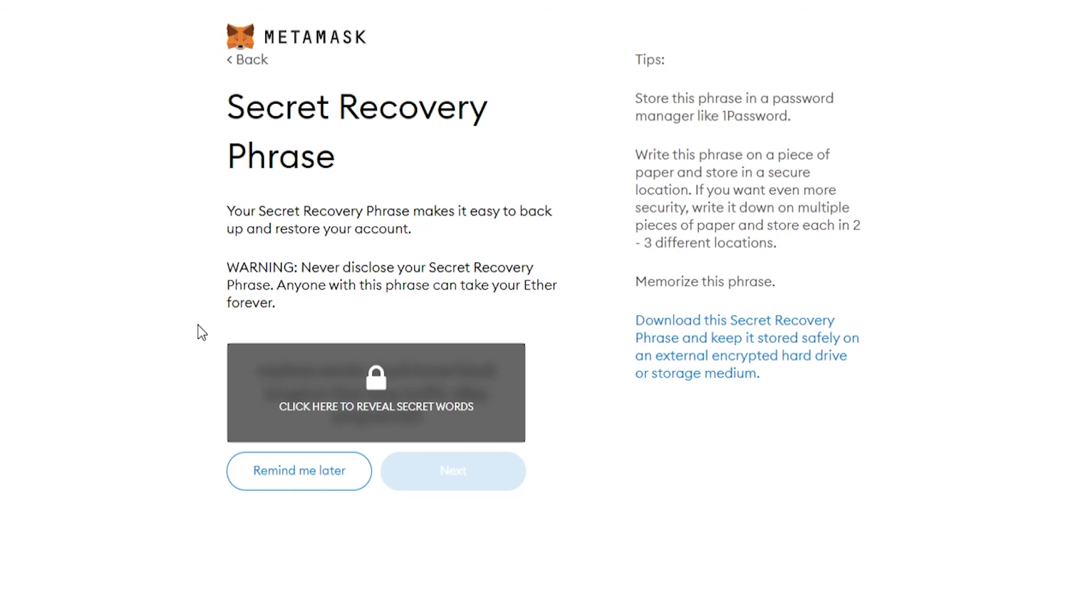
Step: Reveal the hidden secret recovery words
{"action": "left_click_drag", "start_coordinate": [227, 267], "coordinate": [564, 299]}
{"action": "left_click", "coordinate": [564, 299]}
{"action": "left_click", "coordinate": [322, 392]}
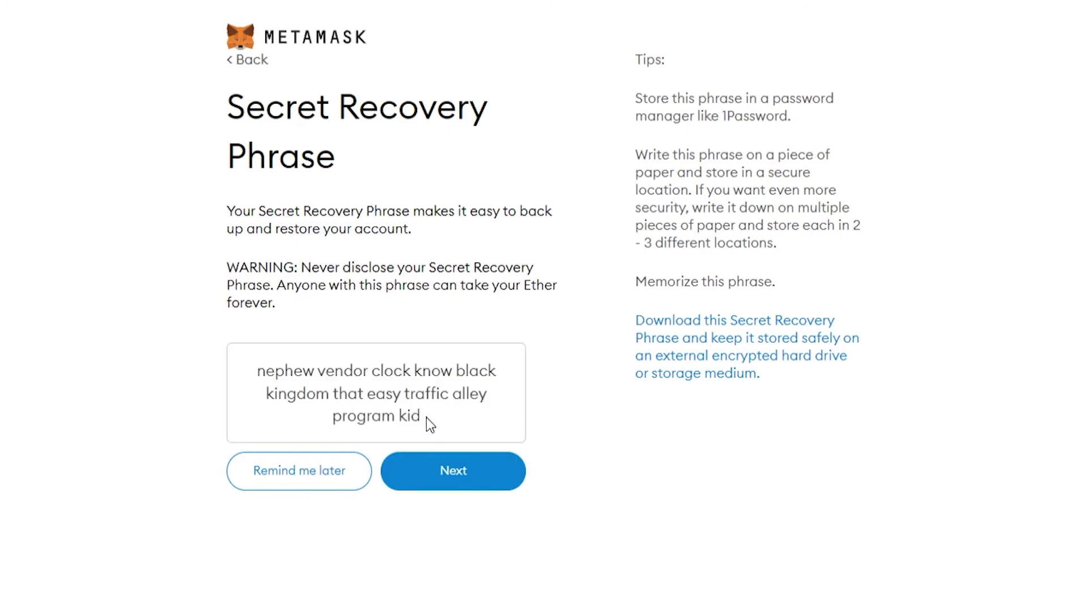
Step: Copy the whole recovery phrase and continue to the confirmation step
{"action": "left_click_drag", "start_coordinate": [427, 418], "coordinate": [243, 376]}
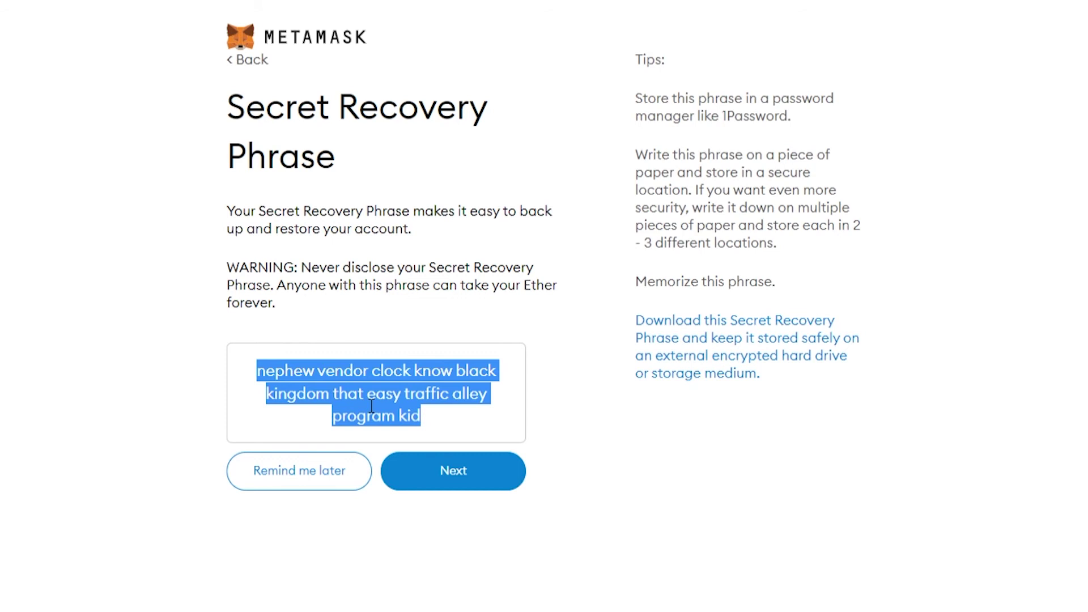
{"action": "left_click_drag", "start_coordinate": [513, 415], "coordinate": [264, 372]}
{"action": "right_click", "coordinate": [340, 377]}
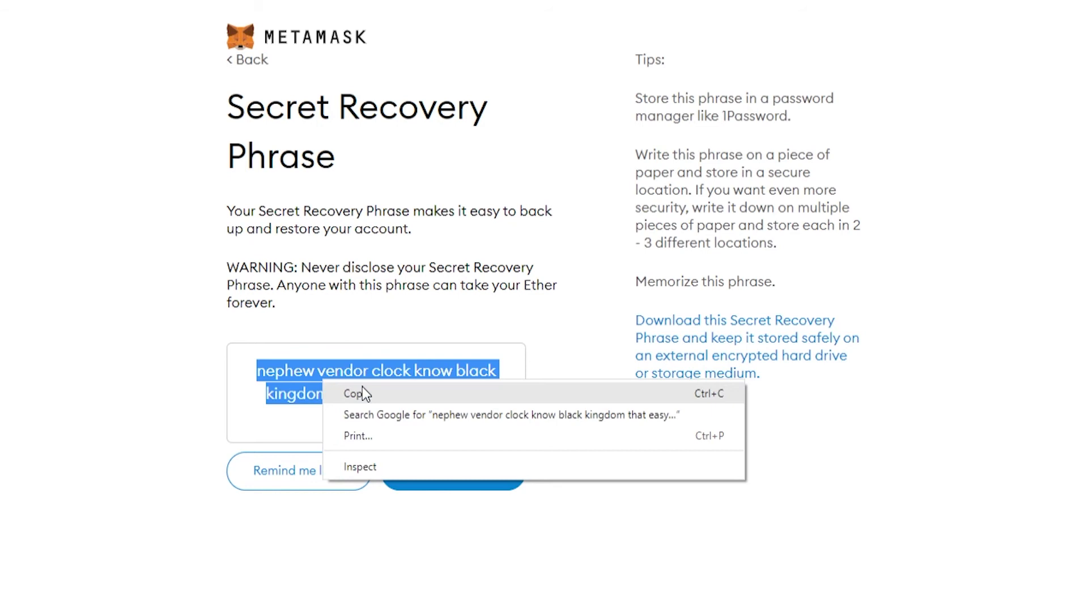
{"action": "left_click", "coordinate": [362, 387]}
{"action": "left_click", "coordinate": [564, 299]}
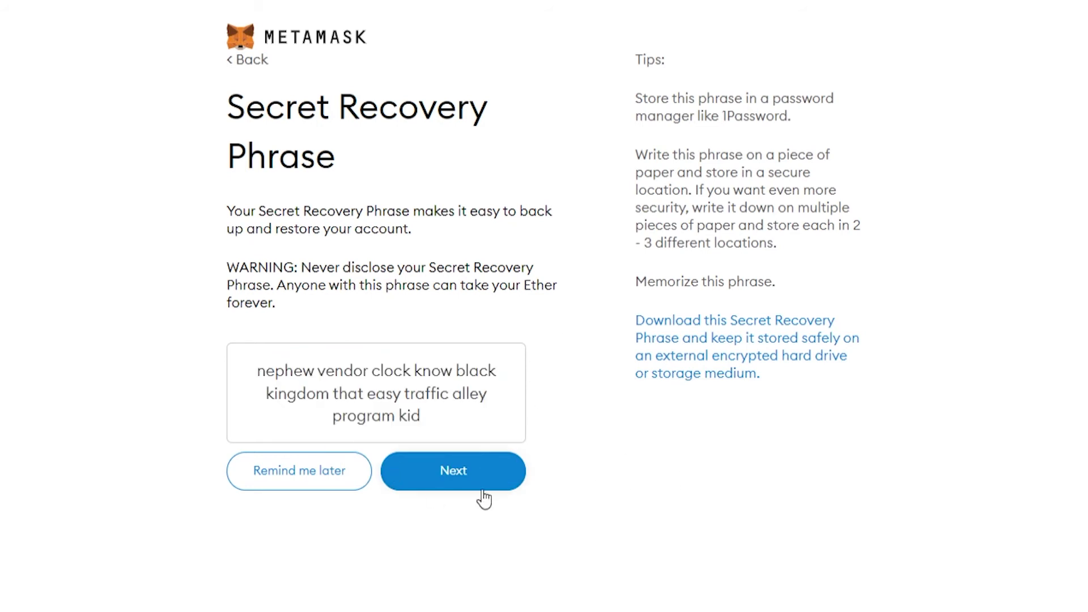
{"action": "left_click", "coordinate": [462, 479]}
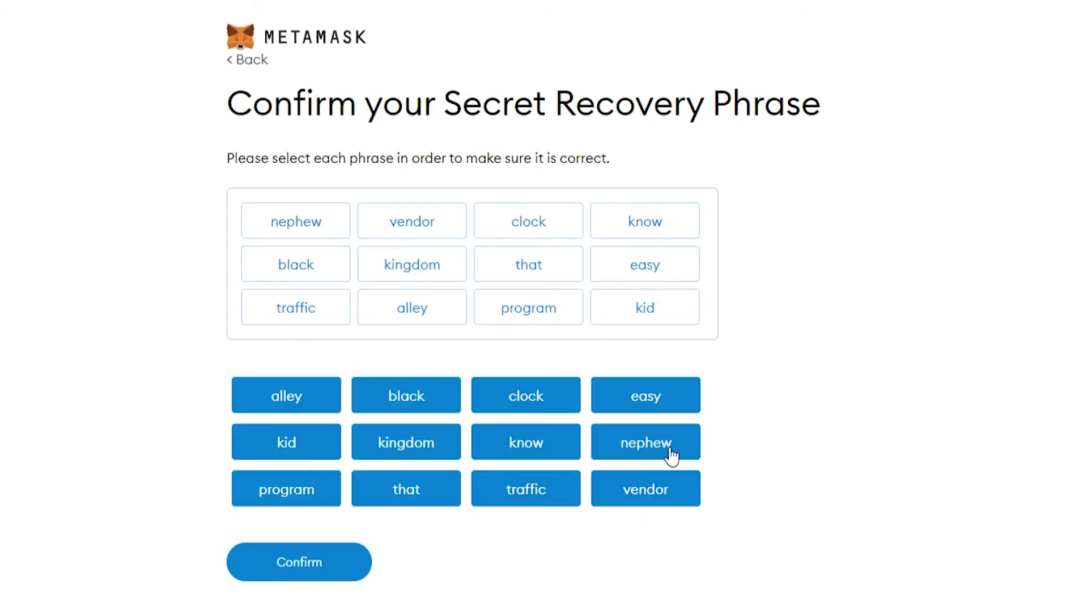
Step: Confirm the ordered recovery words, finish setup on the 0 ETH Account 1, and show Chrome's extensions list
{"action": "left_click", "coordinate": [279, 568]}
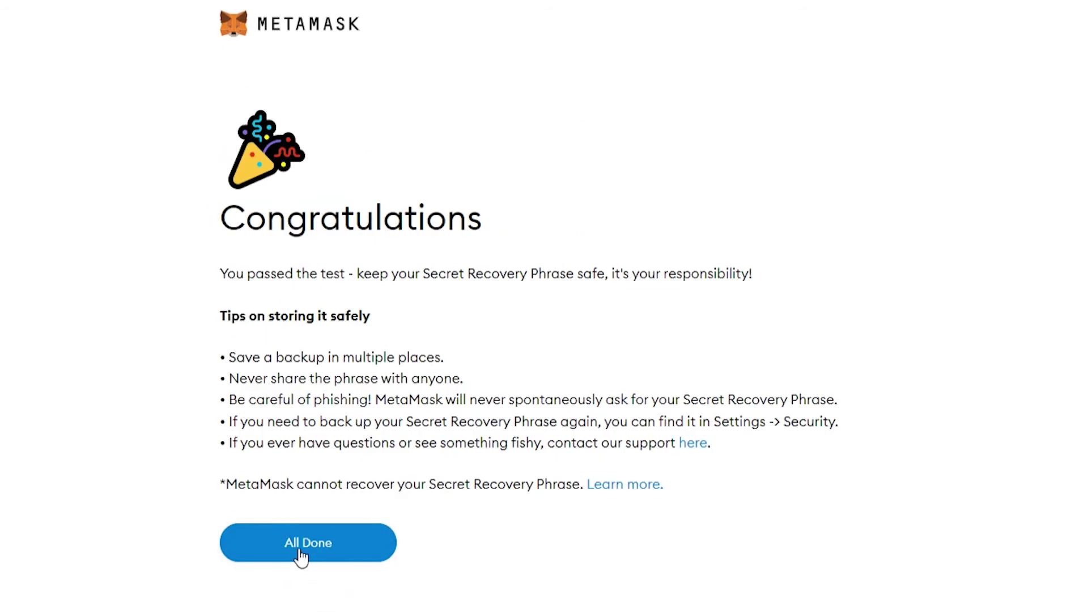
{"action": "left_click", "coordinate": [300, 557]}
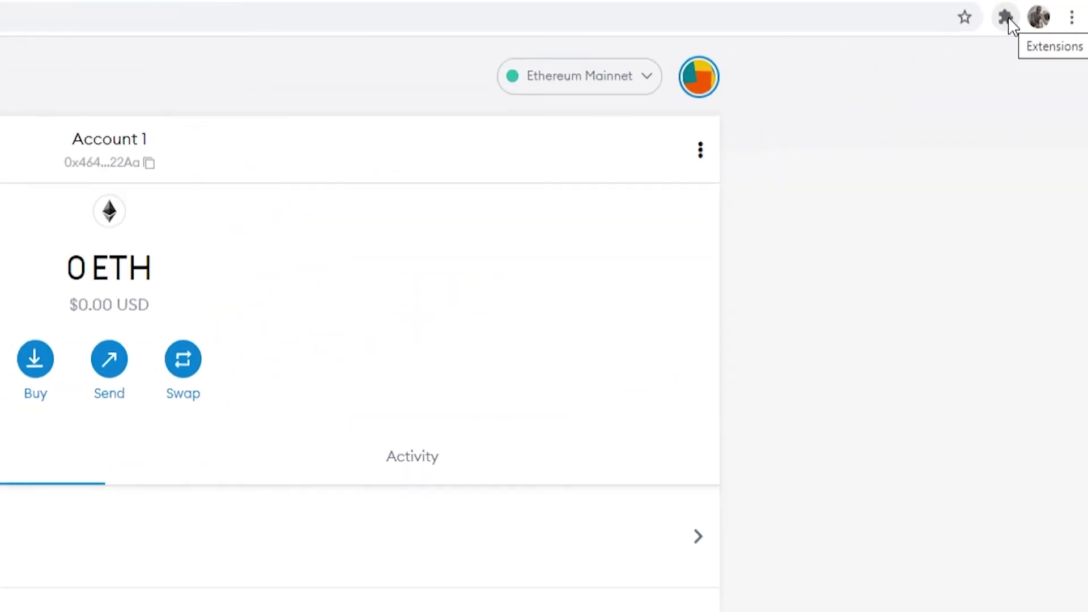
{"action": "left_click", "coordinate": [1009, 20]}
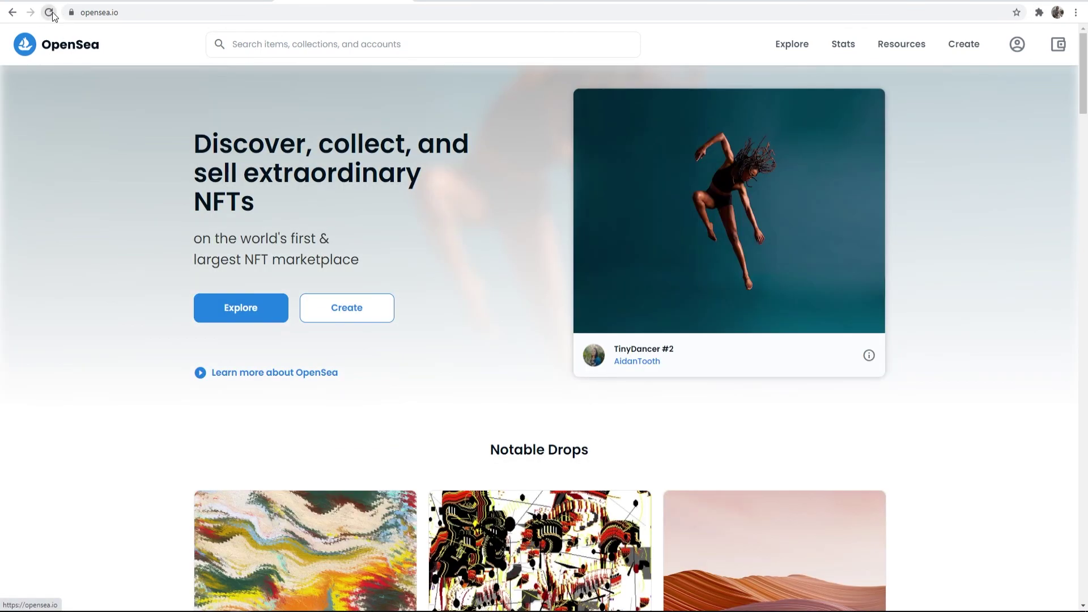
Step: Reload OpenSea and pick MetaMask on the profile's Connect your wallet page
{"action": "left_click", "coordinate": [49, 13]}
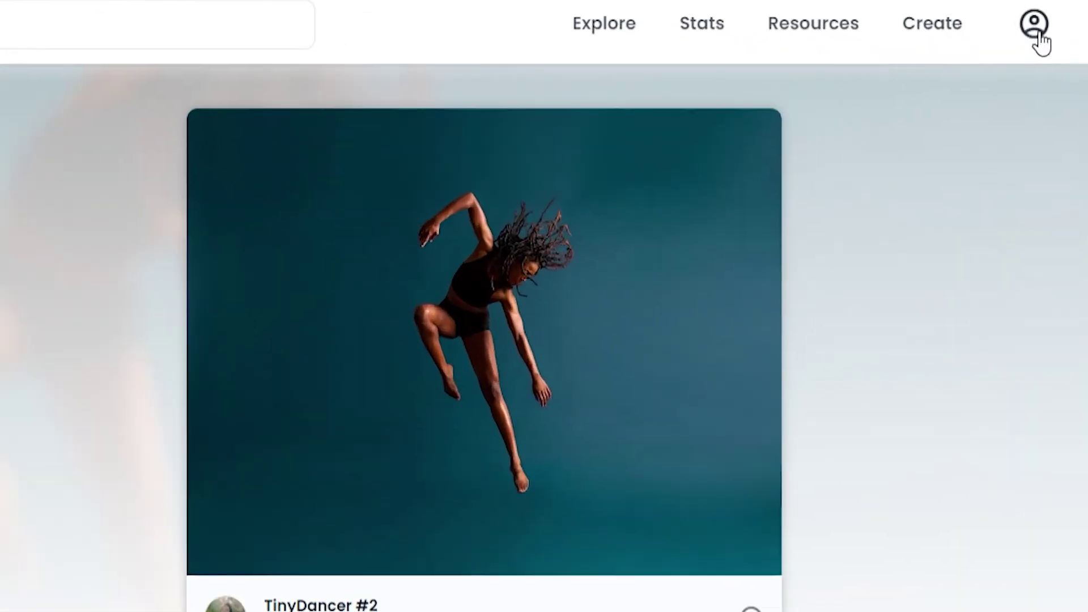
{"action": "mouse_move", "coordinate": [1018, 46]}
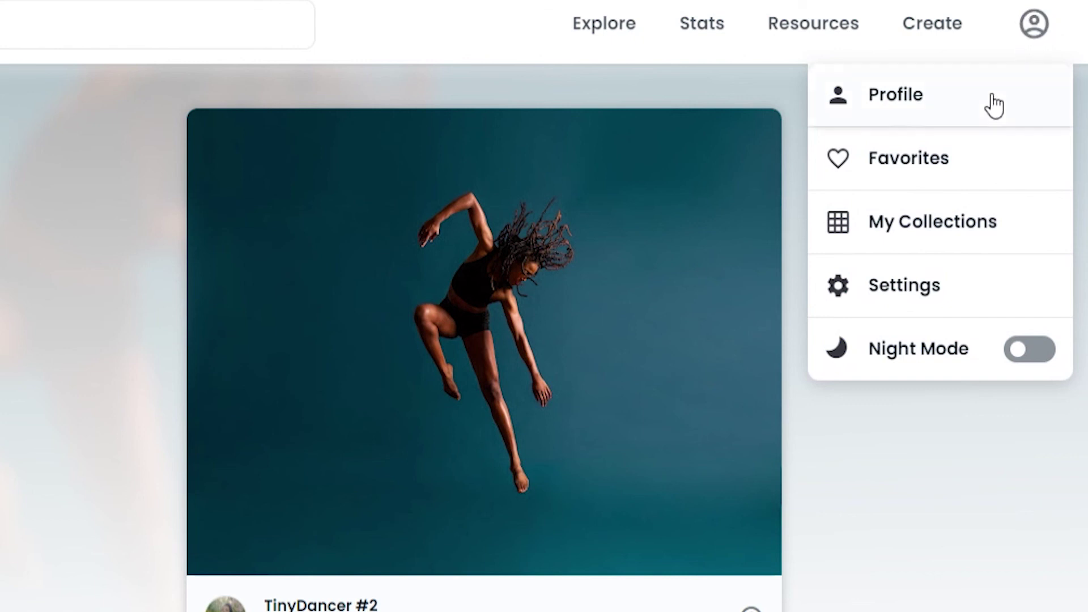
{"action": "left_click", "coordinate": [885, 95]}
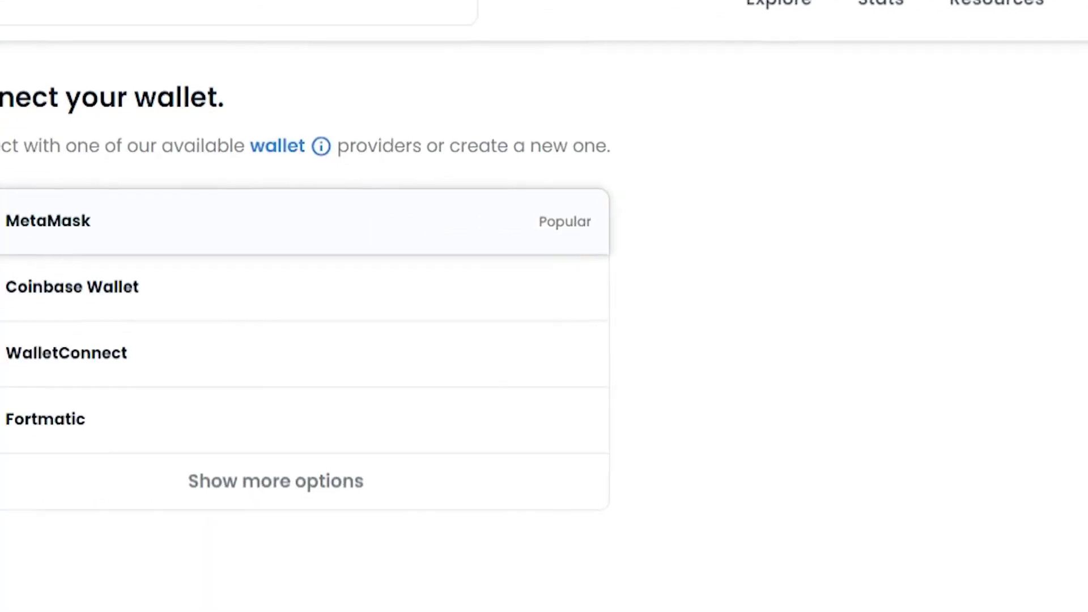
{"action": "left_click", "coordinate": [266, 195]}
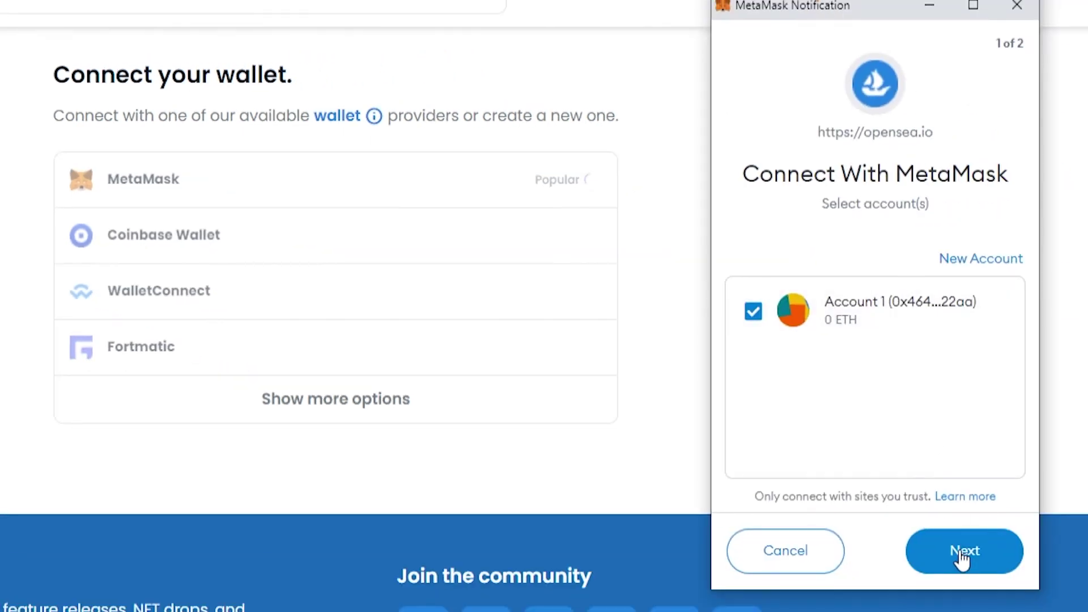
Step: Approve connecting MetaMask's Account 1 to OpenSea with Next and Connect
{"action": "left_click", "coordinate": [962, 554]}
{"action": "left_click", "coordinate": [963, 555]}
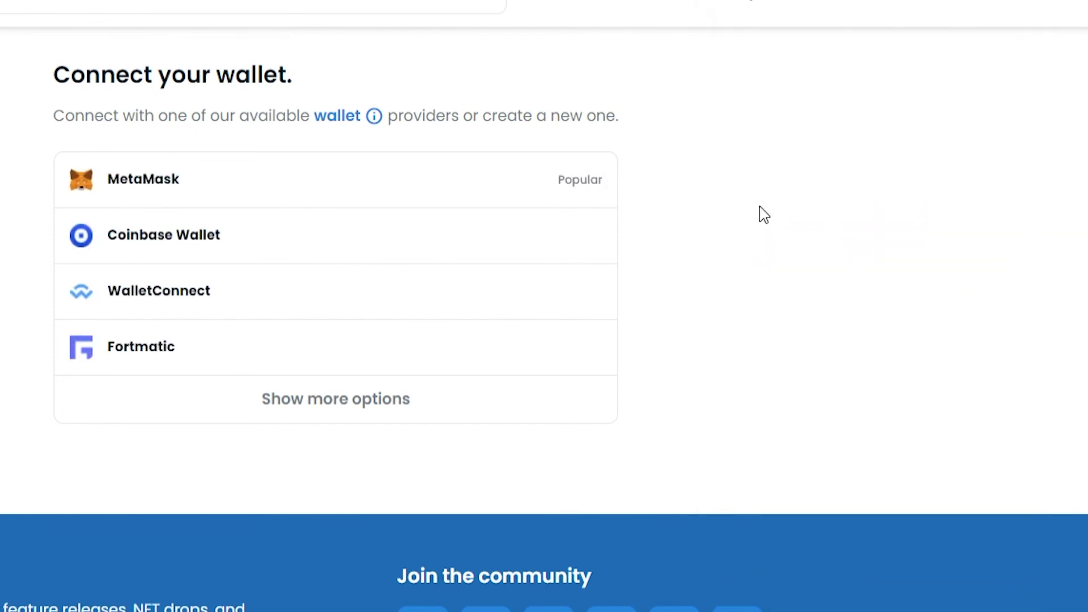